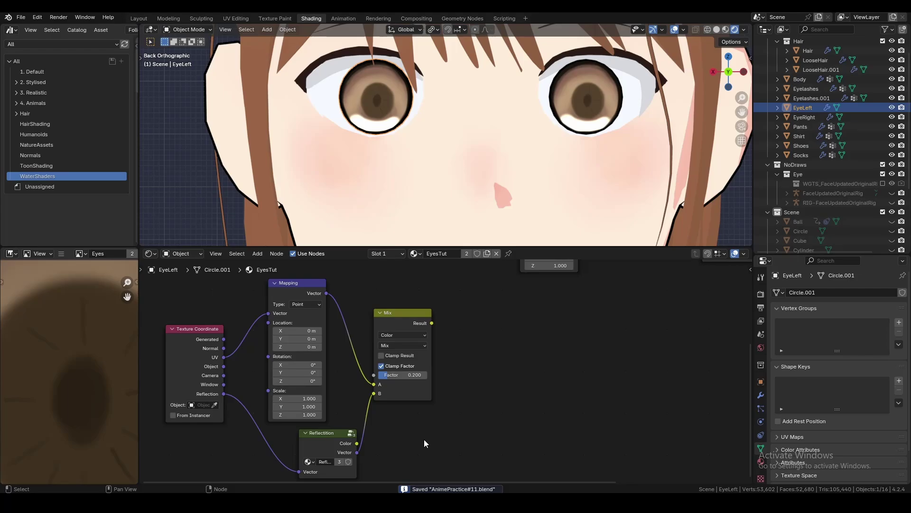
Step: Examine the node chain inside the Reflection node group and return to the eye material
mouse_move(424, 440)
middle_down()
mouse_move(429, 426)
mouse_move(480, 400)
mouse_move(456, 380)
mouse_move(413, 437)
mouse_move(409, 420)
mouse_move(411, 473)
mouse_move(451, 394)
mouse_move(449, 364)
middle_up()
scroll(472, 372, down, 3)
scroll(451, 394, up, 4)
scroll(449, 365, up, 6)
key(Tab)
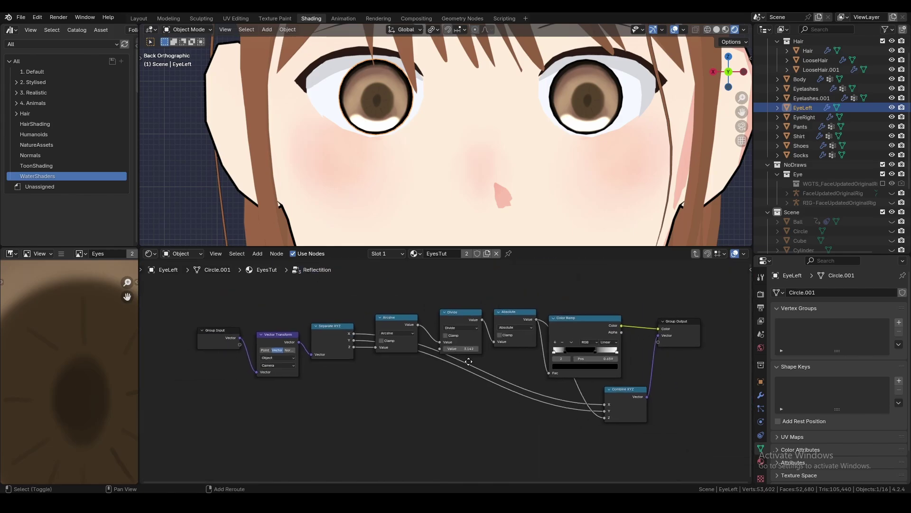
drag(202, 310, 727, 417)
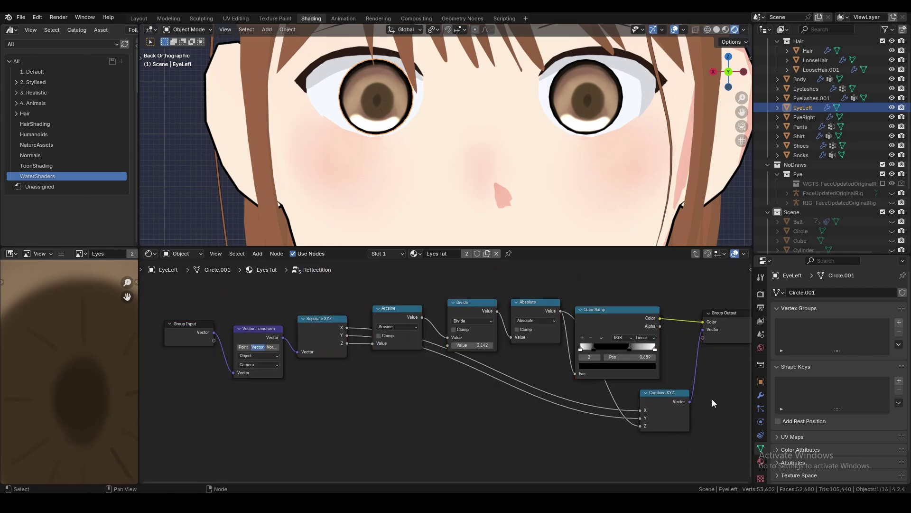
key(Tab)
Step: Add a second Mapping node fed by the Mix node's Result
drag(459, 321, 540, 325)
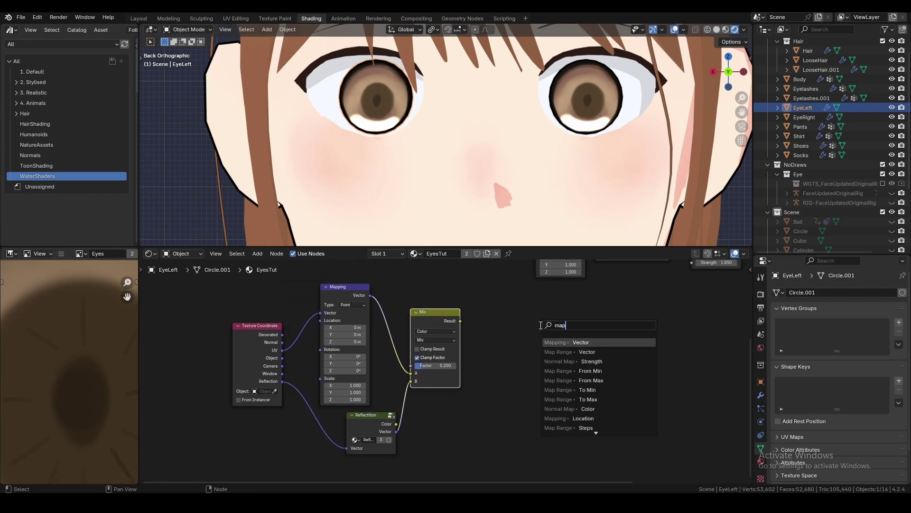
key(Return)
click(490, 321)
middle_drag(490, 321, 374, 331)
Step: Add a Vector Math node set to Add, fed by the new Mapping node's Vector output
drag(422, 336, 497, 364)
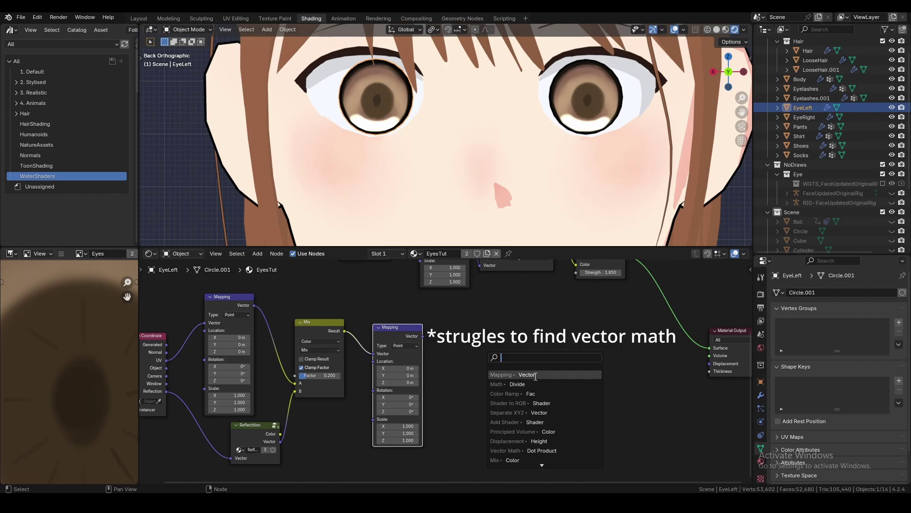
text(mat)
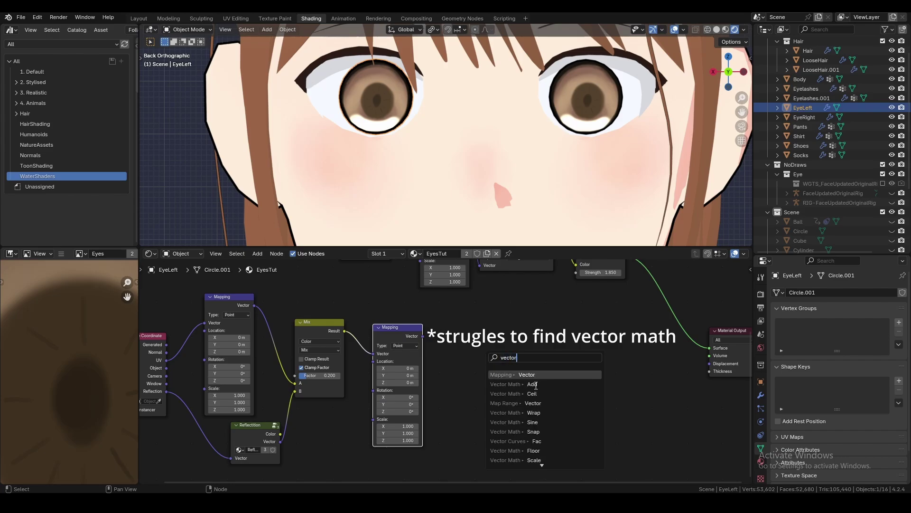
click(535, 384)
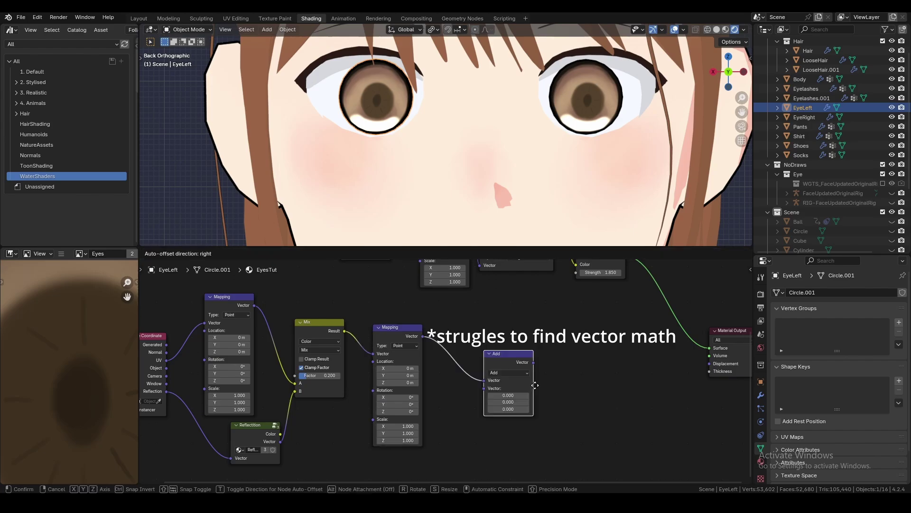
click(479, 373)
Step: Duplicate the Add node, chain the copy after it, and switch the copy's operation to Multiply
key(shift+d)
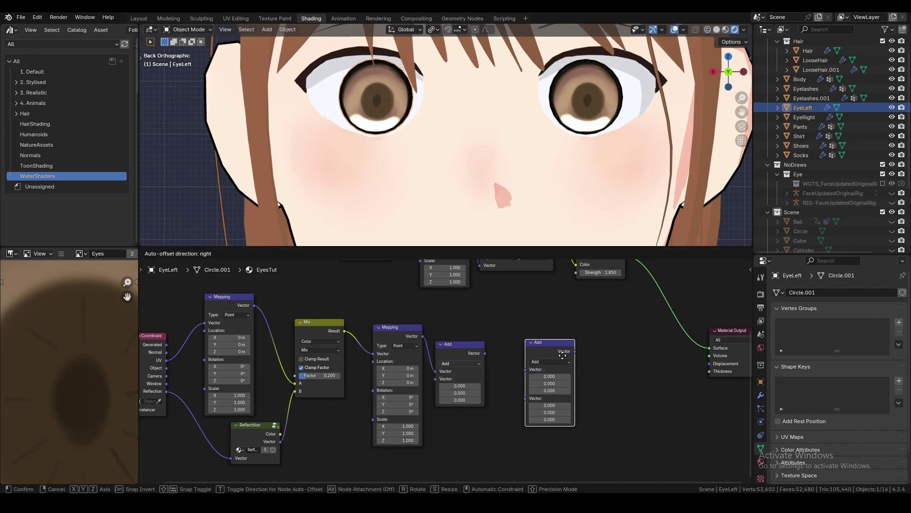
click(515, 357)
drag(508, 355, 509, 354)
middle_drag(520, 347, 481, 348)
scroll(481, 349, up, 2)
click(482, 346)
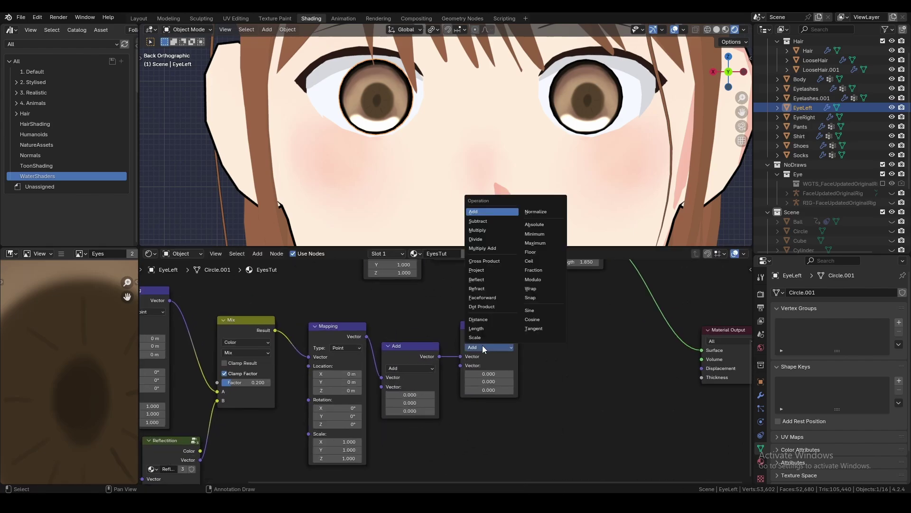
click(494, 230)
drag(488, 327, 482, 354)
Step: Connect the Multiply node to the Material Output's Surface and set its first multiplier value to 0.400
drag(704, 353, 702, 350)
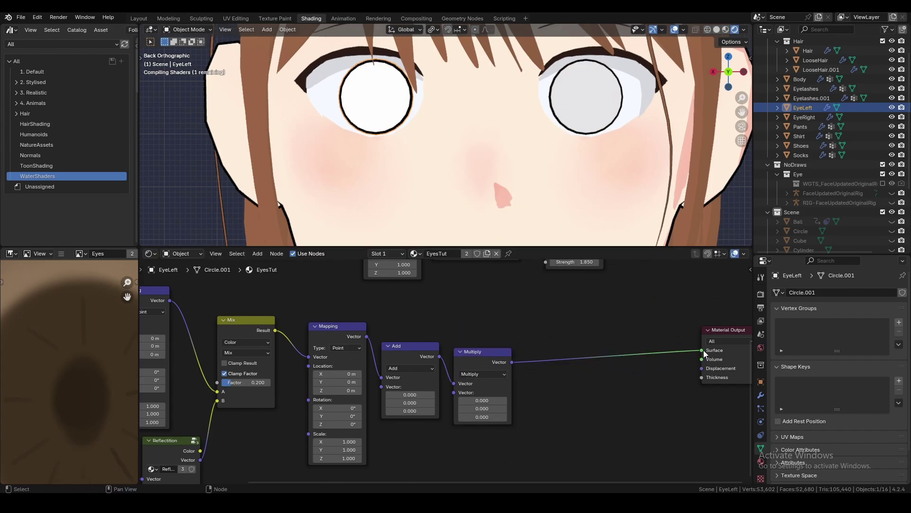
scroll(469, 374, up, 1)
mouse_move(557, 391)
mouse_down()
mouse_move(600, 390)
mouse_move(552, 390)
mouse_move(570, 390)
mouse_up()
scroll(549, 387, down, 3)
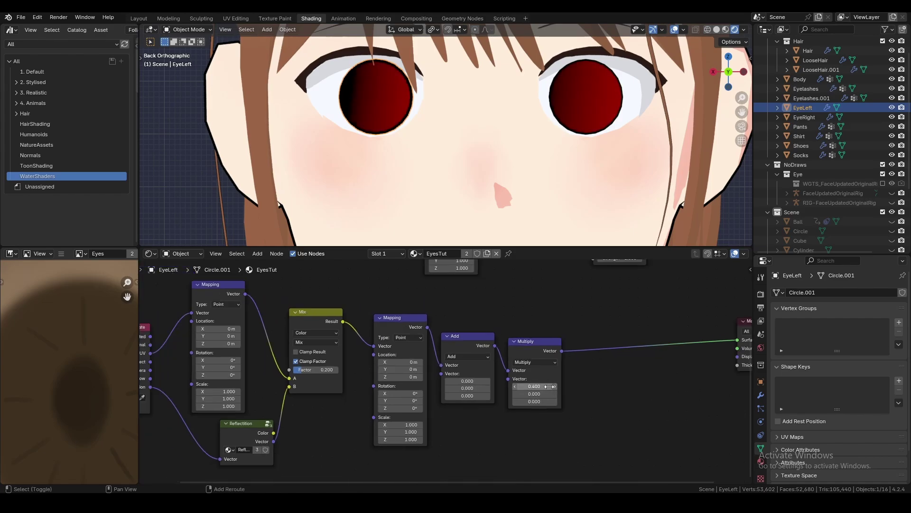
Step: Try changing the Add node's first vector value and undo the change
scroll(541, 388, up, 3)
middle_drag(510, 391, 472, 383)
mouse_move(434, 375)
mouse_down()
mouse_move(474, 375)
mouse_move(399, 375)
mouse_move(444, 376)
mouse_move(427, 375)
mouse_up()
key(ctrl+z)
Step: Insert a Gradient Texture between Multiply and Material Output, and set the Multiply node's first value to 0.510
key(shift+a)
click(507, 322)
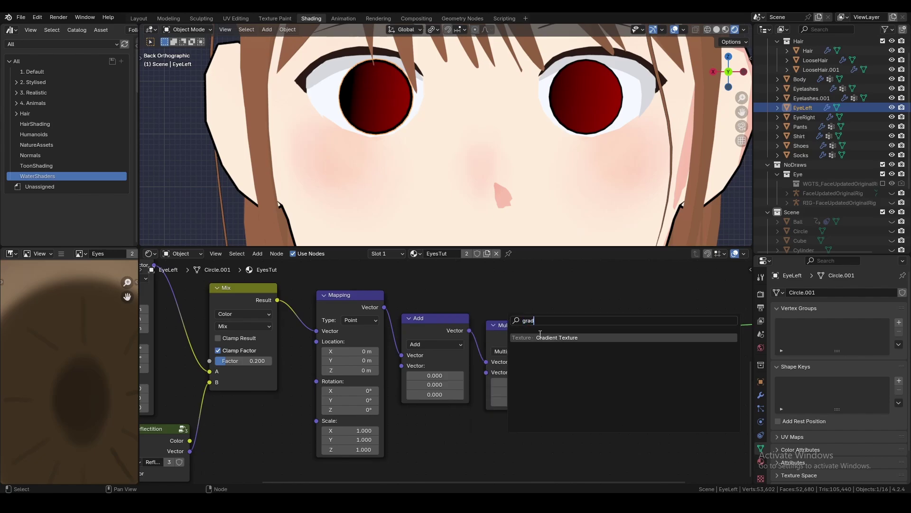
click(537, 336)
click(587, 332)
middle_drag(558, 331, 431, 335)
scroll(444, 369, up, 1)
drag(386, 387, 401, 387)
Step: Insert a Color Ramp between the Gradient Texture and the Material Output
key(shift+a)
click(475, 327)
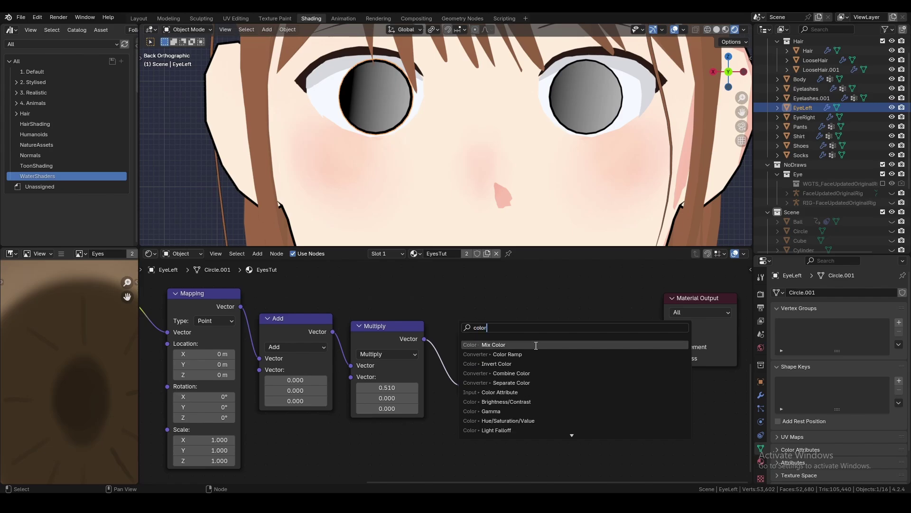
click(536, 354)
click(648, 369)
middle_drag(648, 369, 504, 374)
Step: Set the Color Ramp to Constant interpolation and move its white stop to about 0.277
click(524, 433)
scroll(445, 359, down, 7)
scroll(594, 369, up, 2)
scroll(504, 375, up, 3)
drag(559, 386, 491, 383)
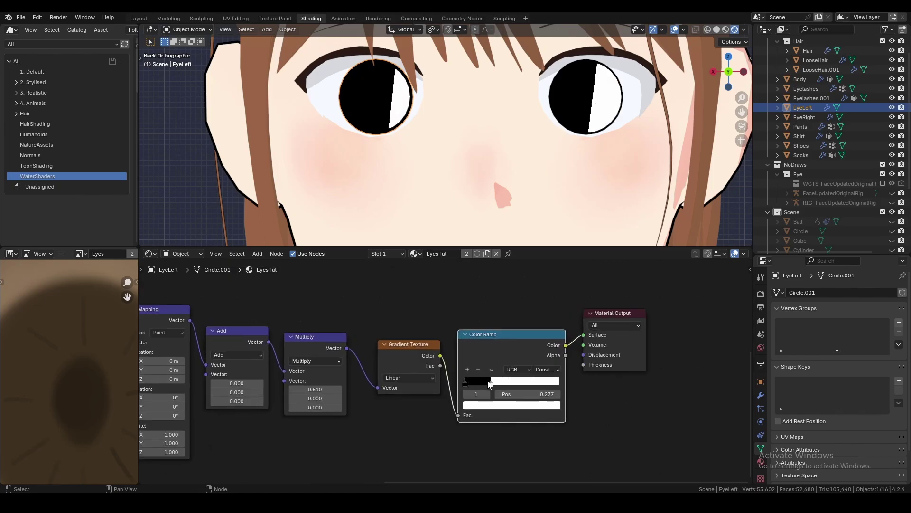
Step: Switch the Gradient Texture to Spherical and move the Color Ramp's white stop to 0.241
middle_drag(474, 171, 451, 181)
click(402, 439)
middle_drag(393, 183, 437, 171)
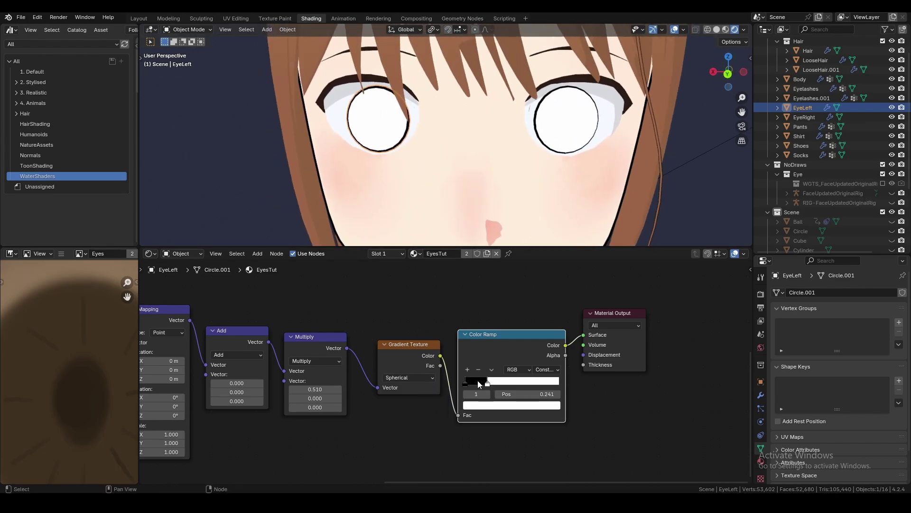
Step: Set the Multiply node's first two values to 1.810 and 2.100
middle_drag(315, 380, 356, 369)
scroll(356, 369, up, 2)
drag(356, 379, 412, 378)
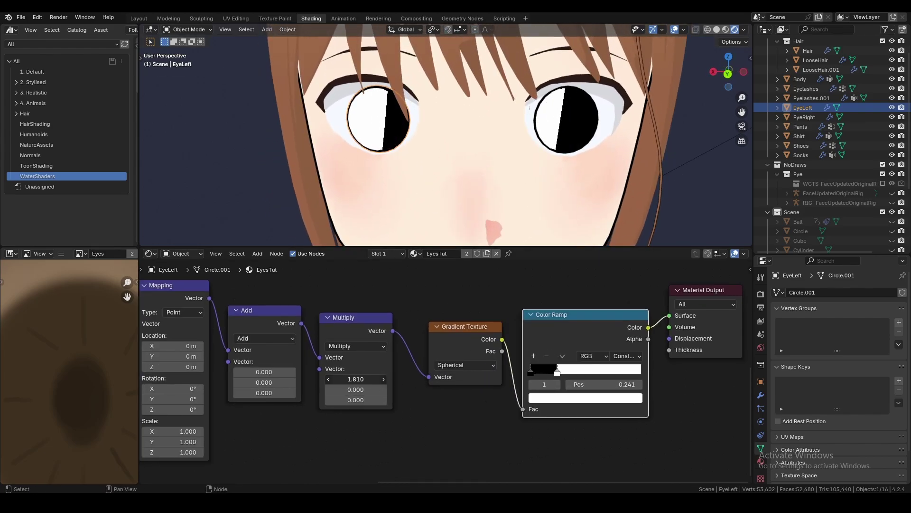
drag(355, 389, 375, 390)
mouse_move(410, 186)
middle_down()
mouse_move(391, 165)
mouse_move(433, 187)
mouse_move(409, 182)
middle_up()
Step: Set the Add node's first two values to -0.060 and -0.660 to position the highlight on the eye
middle_drag(280, 386, 302, 372)
scroll(302, 371, up, 2)
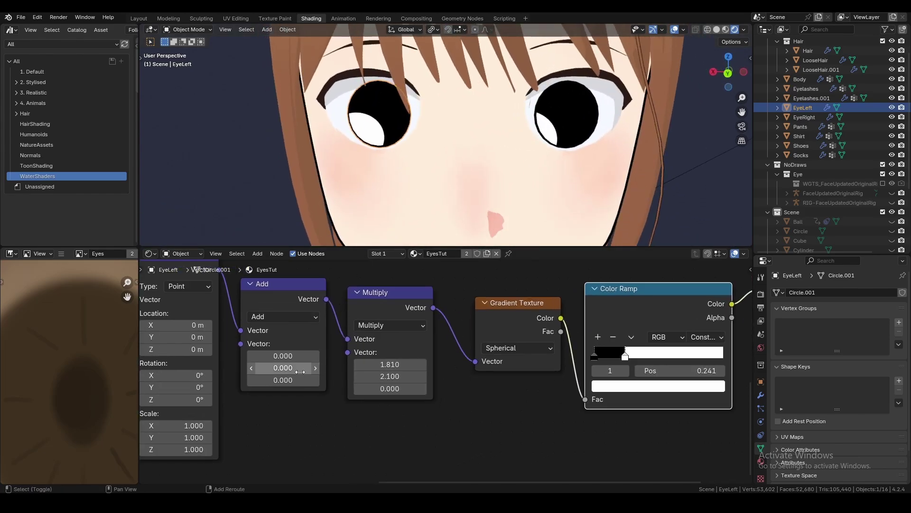
mouse_move(284, 368)
mouse_down()
mouse_move(266, 368)
mouse_move(288, 368)
mouse_up()
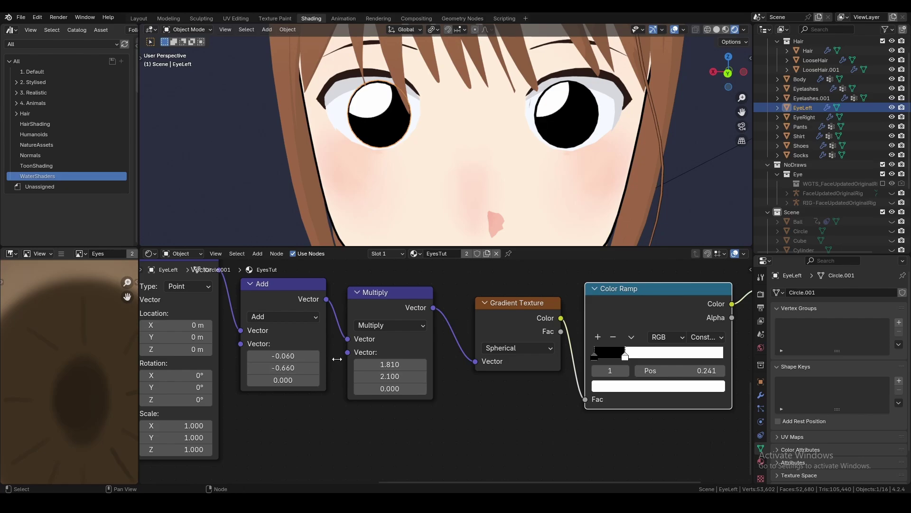
Step: Move the Material Output farther from the Color Ramp to make room for more nodes
scroll(427, 359, down, 4)
middle_drag(499, 355, 360, 357)
scroll(360, 357, up, 2)
scroll(479, 183, up, 1)
mouse_move(480, 181)
middle_down()
mouse_move(513, 177)
mouse_move(462, 165)
mouse_move(486, 163)
mouse_move(484, 175)
mouse_move(514, 179)
mouse_move(483, 184)
middle_up()
scroll(483, 184, down, 3)
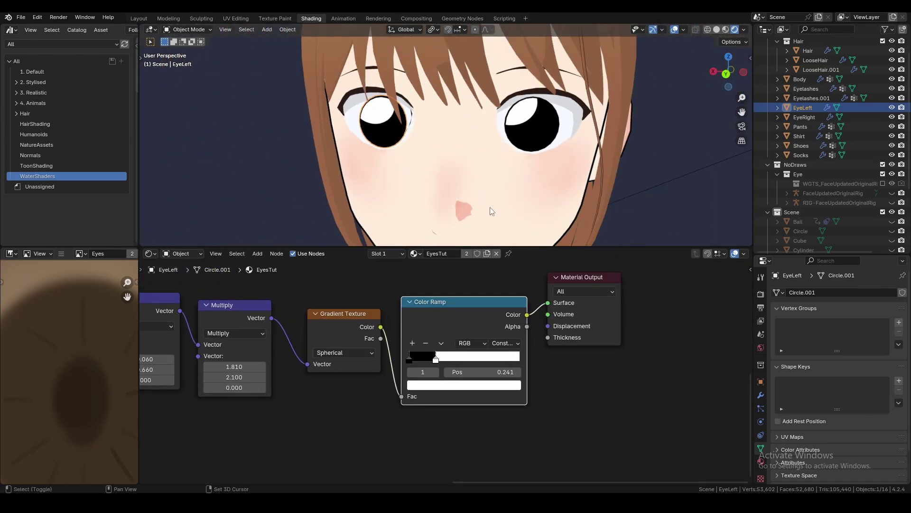
scroll(514, 329, down, 2)
drag(515, 304, 610, 295)
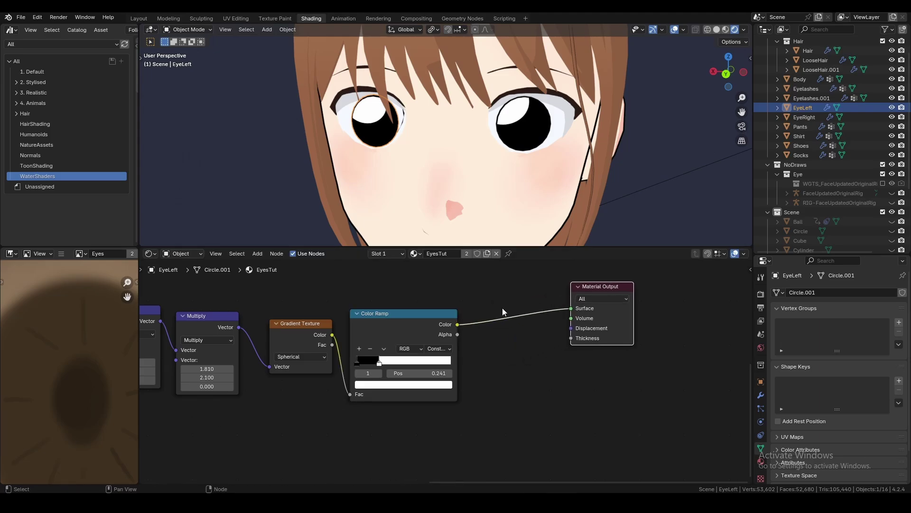
middle_drag(471, 292, 386, 355)
drag(519, 360, 520, 359)
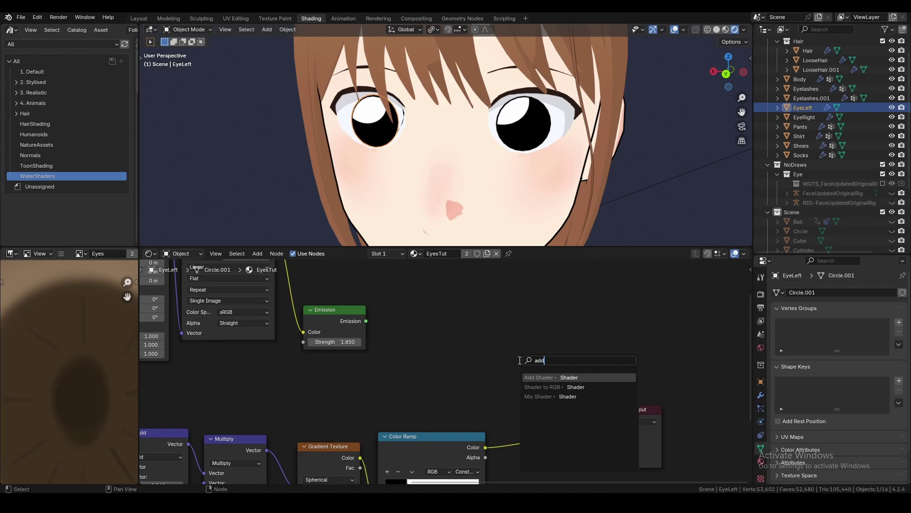
key(Return)
click(520, 360)
Step: Add a Mix Color node with the eye image texture's colour feeding its A input
key(shift+a)
text(mix)
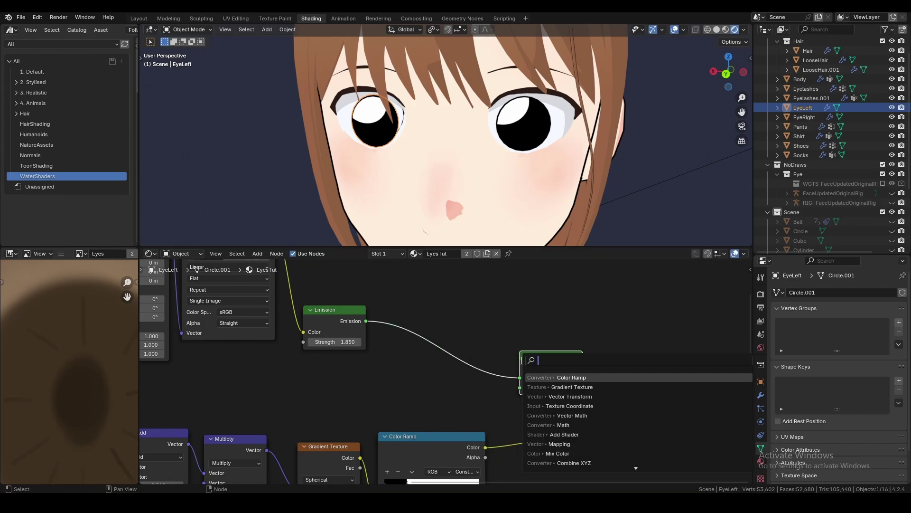
key(Return)
right_click(522, 360)
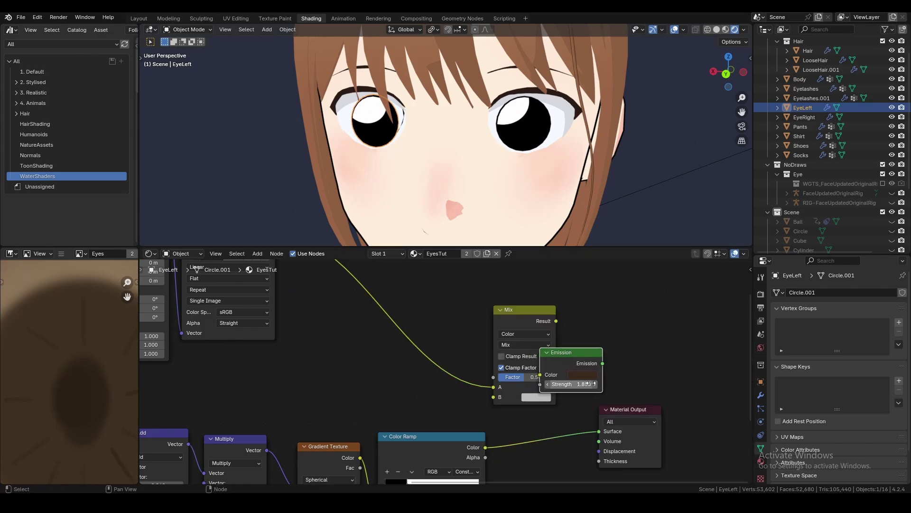
Step: Insert the Emission node between the Color Ramp and the Material Output's Surface
click(564, 370)
drag(564, 360, 642, 360)
drag(497, 375, 557, 370)
Step: Connect the new Mix node's Result to the Emission node's Color
middle_drag(393, 309, 428, 330)
scroll(400, 311, down, 1)
middle_drag(505, 390, 525, 414)
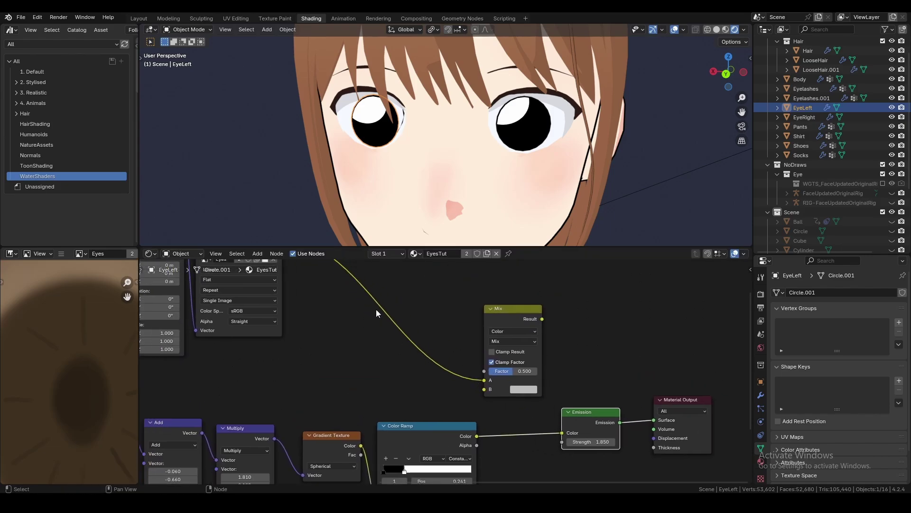
middle_drag(378, 315, 412, 352)
middle_drag(597, 367, 570, 337)
drag(571, 439, 570, 440)
middle_drag(570, 441, 558, 395)
scroll(558, 396, up, 1)
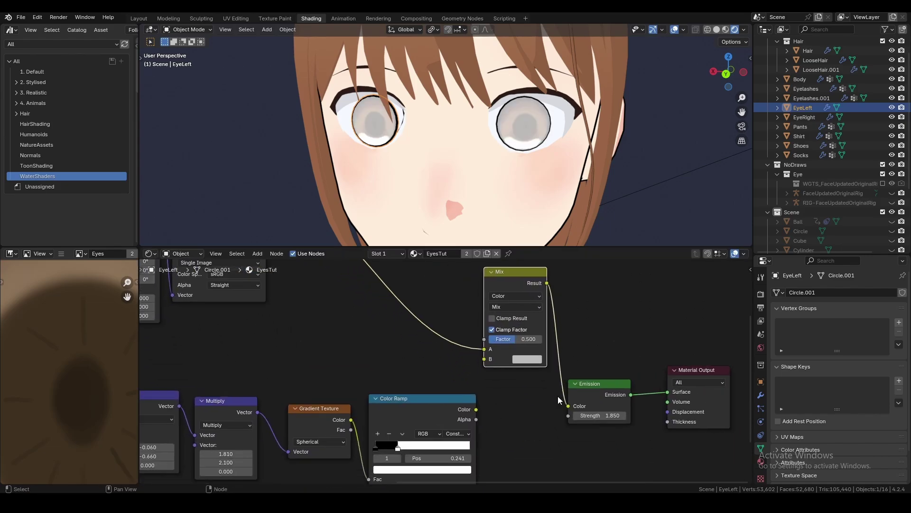
Step: Connect the Color Ramp's Color output to the B input of the new Mix node
middle_drag(503, 420, 482, 380)
scroll(482, 381, up, 1)
drag(482, 329, 488, 324)
Step: Set the Mix node's blending mode to Add with factor 1.000, and the Emission strength to 1.000
middle_drag(511, 315, 514, 357)
click(514, 293)
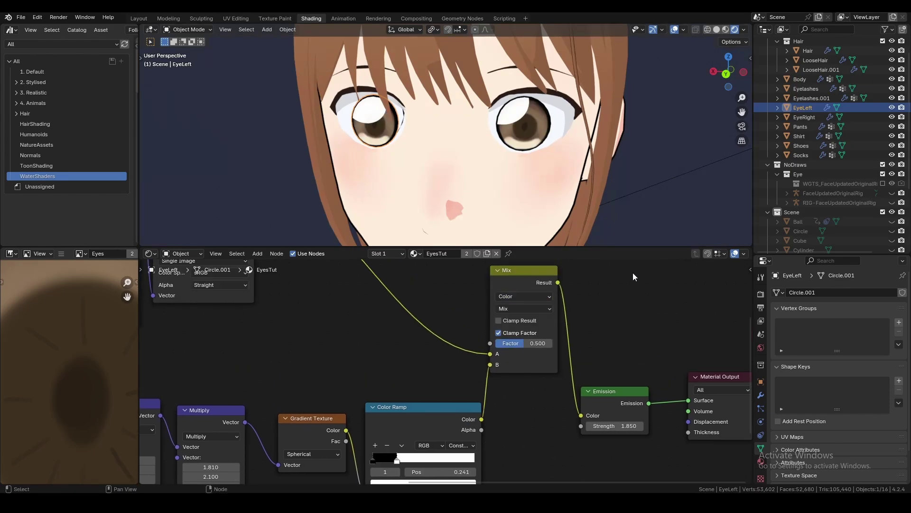
click(523, 308)
click(520, 416)
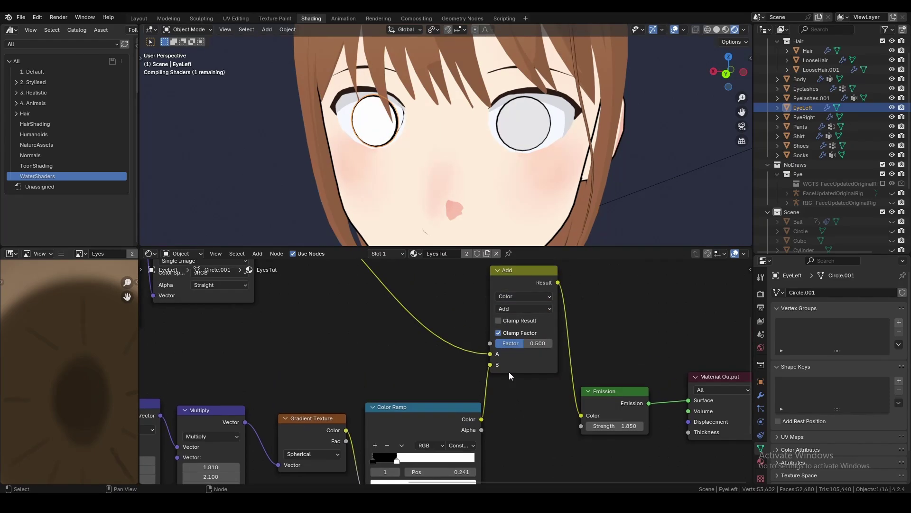
middle_drag(479, 137, 505, 160)
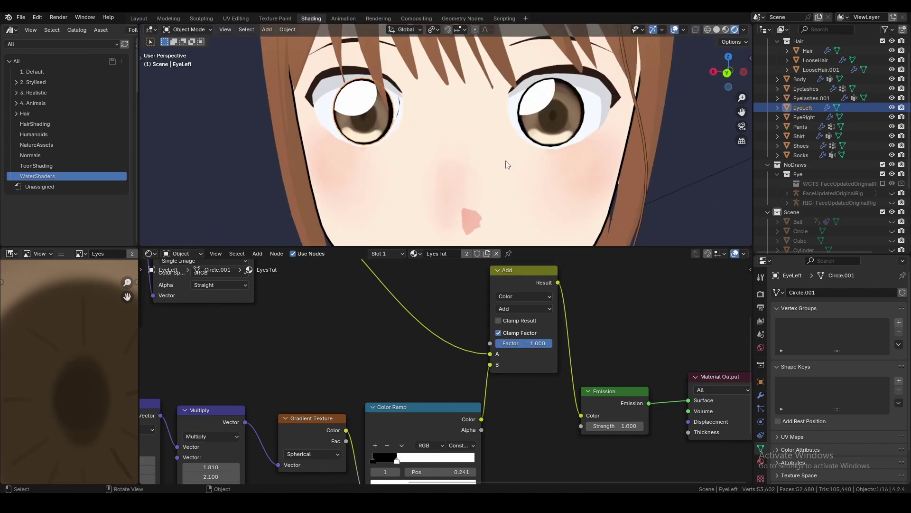
Step: Group the second Mapping, Add, Multiply, Gradient Texture and Color Ramp nodes into one node group
middle_drag(471, 379, 505, 328)
scroll(494, 332, down, 2)
middle_drag(435, 350, 504, 352)
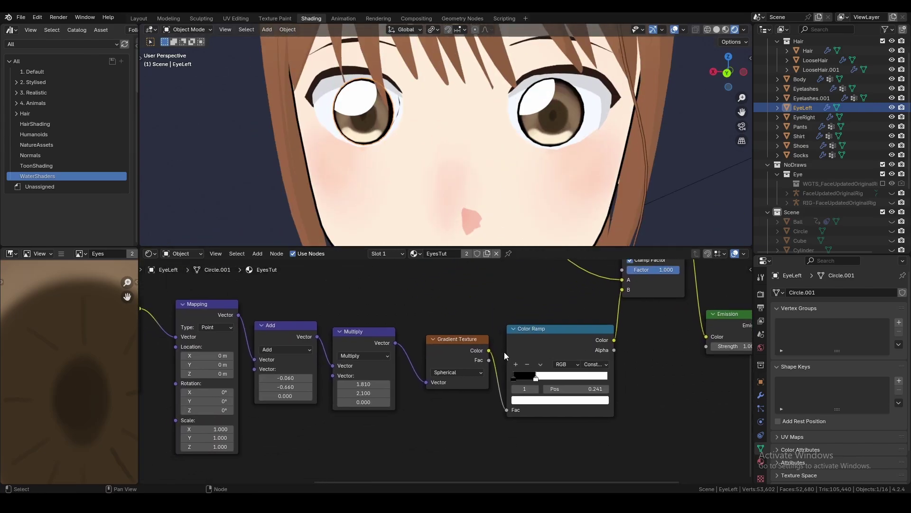
scroll(504, 352, down, 1)
drag(530, 322, 249, 409)
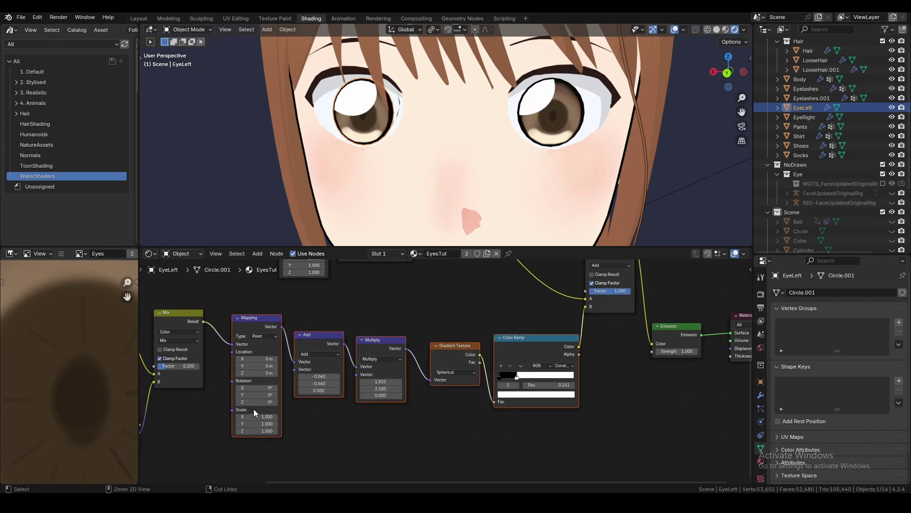
key(ctrl+g)
Step: Move the Color Ramp away from the Gradient Texture inside the group to free up space
click(551, 311)
drag(546, 316, 638, 309)
drag(462, 328, 522, 329)
Step: Duplicate the Mapping, Add, Multiply and Gradient Texture chain and place the copy below the original
shift+middle_drag(414, 348, 525, 323)
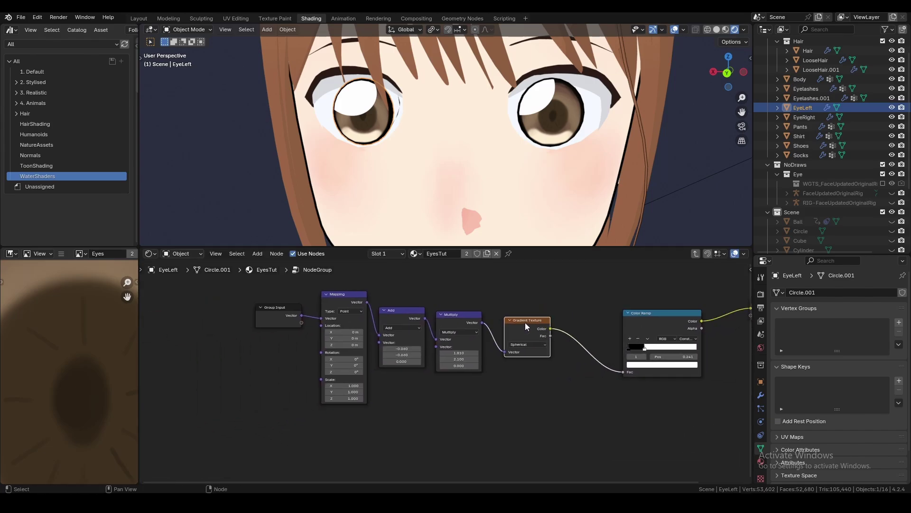
key(shift+d)
click(333, 428)
Step: Add a Mix Color node after the duplicated Gradient Texture and set its blending mode to Add
middle_drag(401, 420, 397, 370)
scroll(537, 402, up, 2)
drag(540, 401, 584, 359)
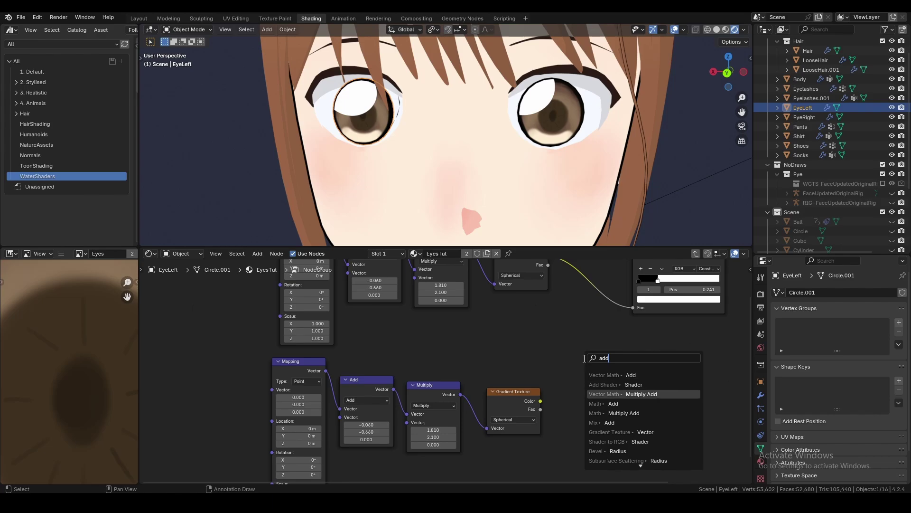
click(599, 422)
click(583, 404)
middle_drag(580, 399, 553, 431)
click(566, 397)
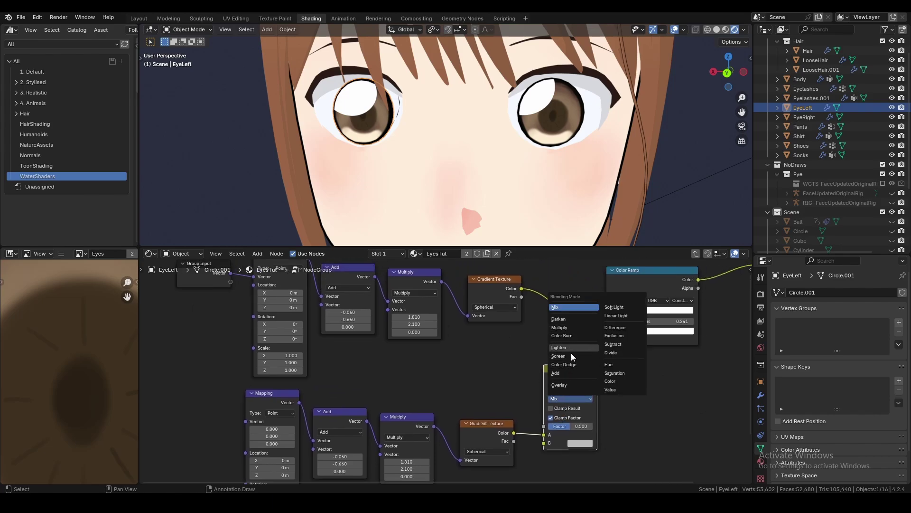
click(571, 372)
Step: Feed the original Gradient Texture's colour into the Add mix node and connect its Result to the Color Ramp's Fac
drag(521, 288, 545, 443)
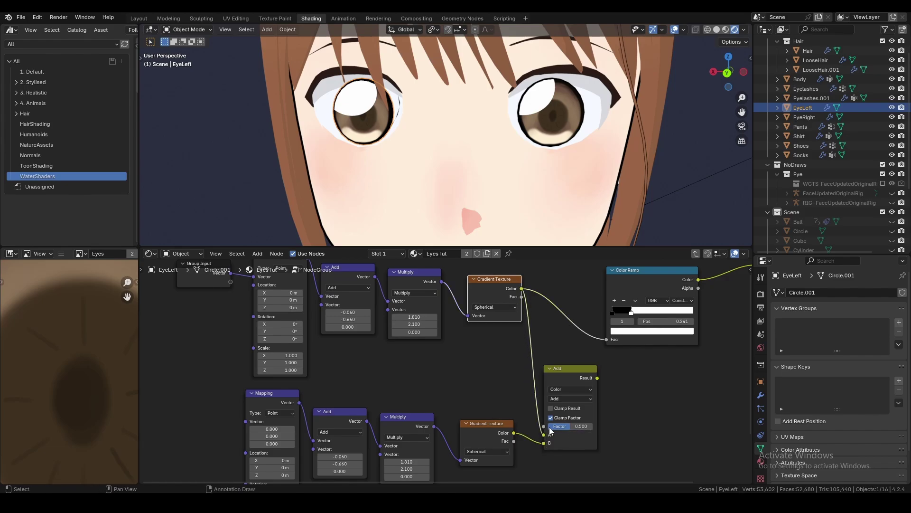
drag(604, 346, 606, 341)
middle_drag(599, 360, 568, 366)
drag(551, 375, 550, 324)
Step: Reshape the second highlight by setting the duplicated Add node to about -0.72, -0.20 and its Multiply node to about 3.91, 42.27
middle_drag(454, 409, 515, 356)
scroll(423, 445, up, 2)
scroll(422, 445, up, 1)
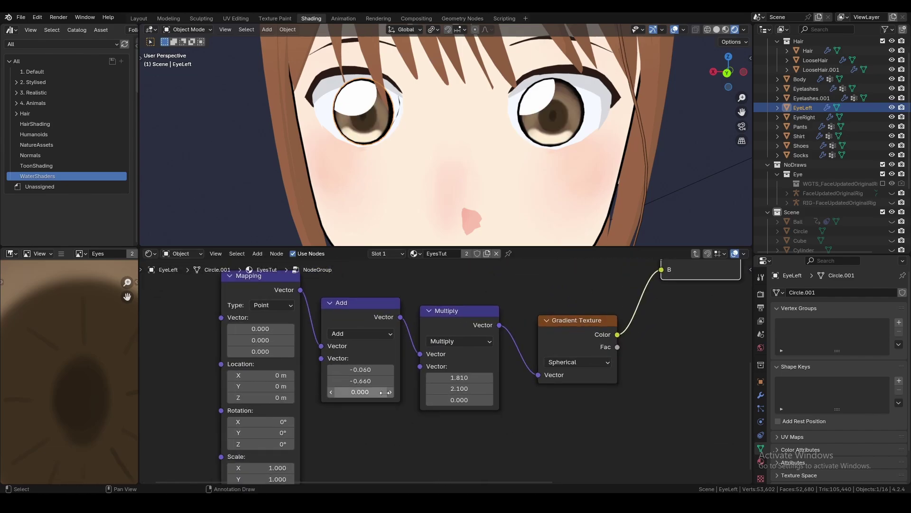
mouse_move(360, 381)
mouse_down()
mouse_move(374, 381)
mouse_move(361, 381)
mouse_up()
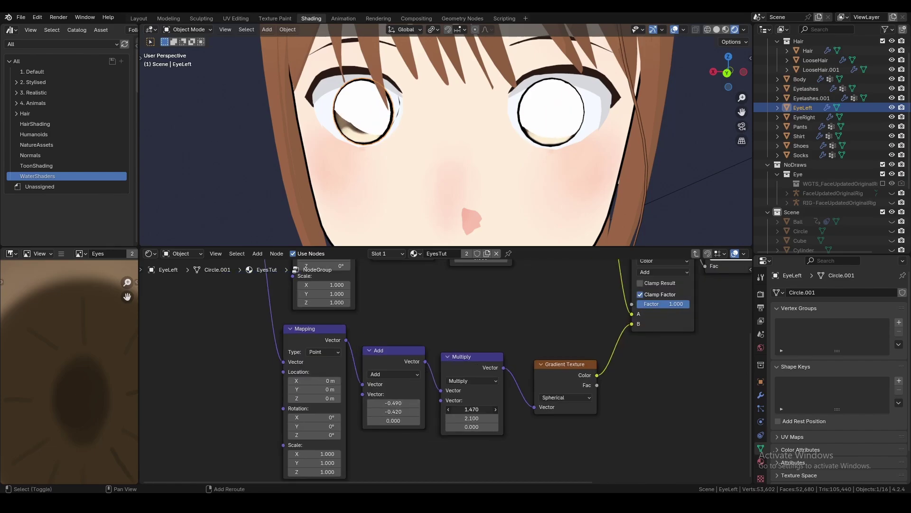
drag(387, 403, 372, 403)
drag(387, 412, 393, 412)
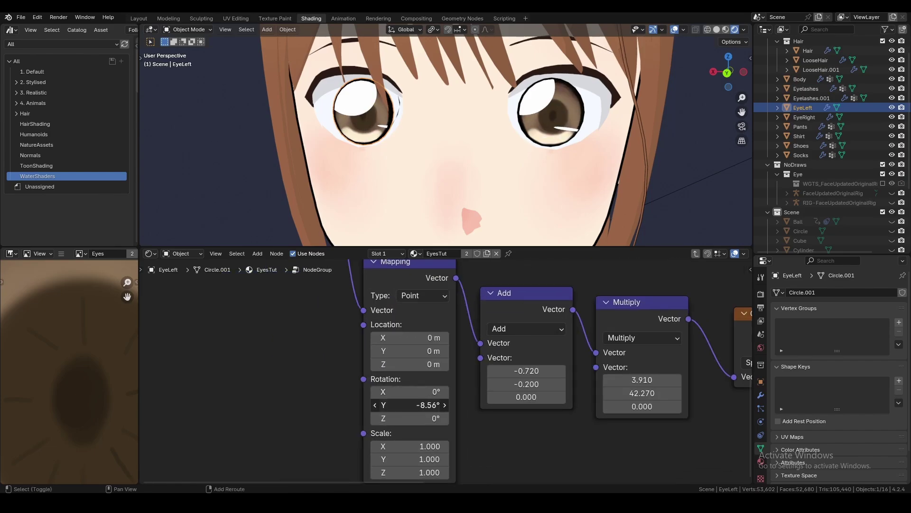
Step: Tilt the second highlight by -6.2° in Mapping Z and refine Add to -0.850, -0.130 and Multiply to 10.380, 45.570
drag(410, 406, 420, 405)
drag(527, 384, 537, 385)
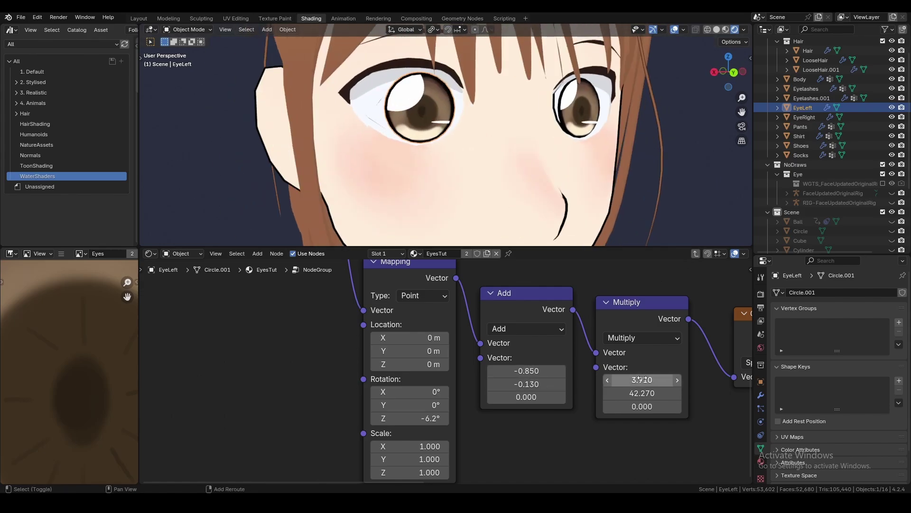
scroll(541, 323, down, 2)
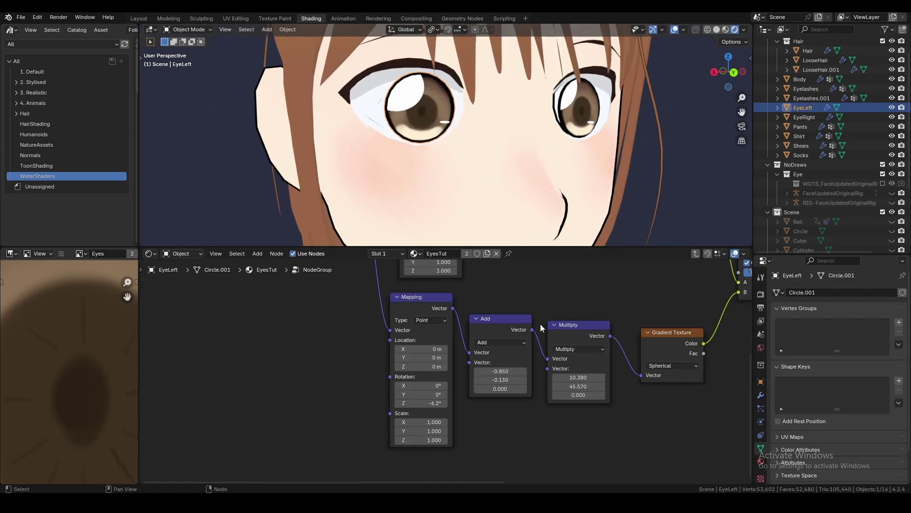
middle_drag(399, 82, 420, 81)
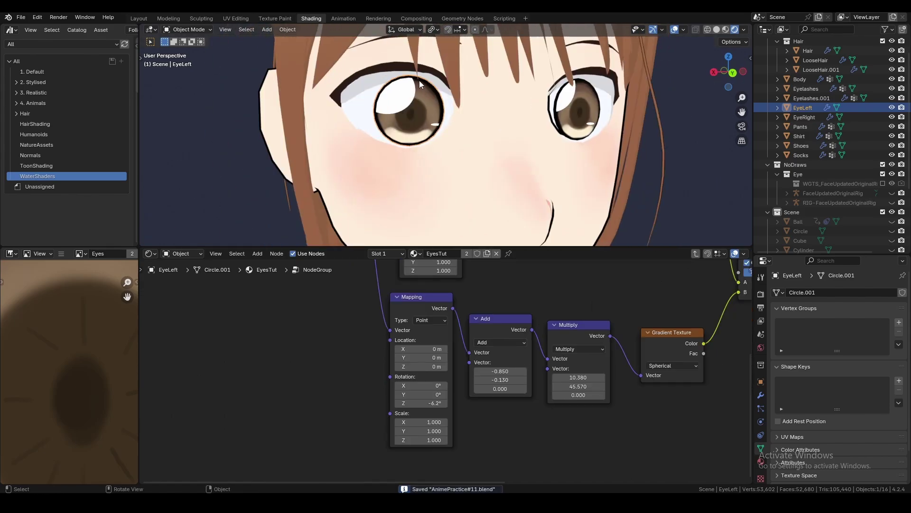
Step: Leave the node group for the main EyesTut node tree and return the eye from Edit Mode to Object Mode
key(Tab)
scroll(500, 317, down, 5)
key(Tab)
middle_drag(394, 323, 525, 335)
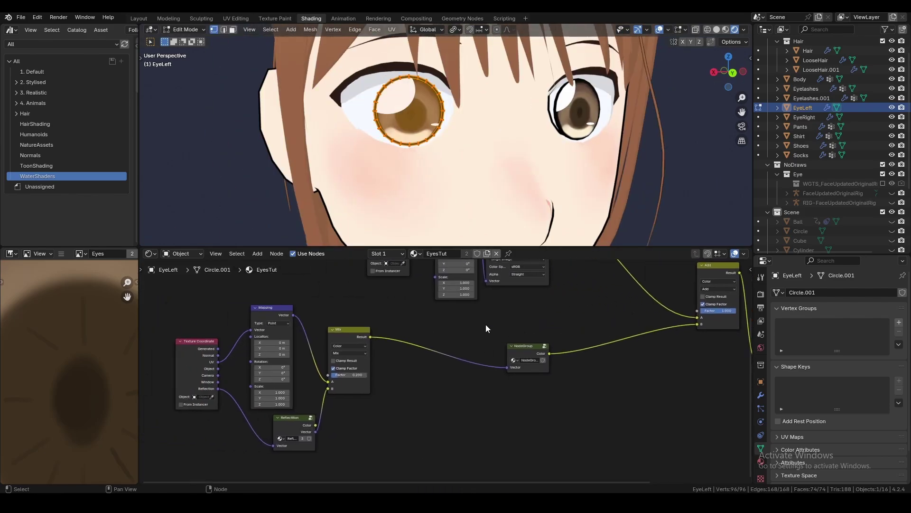
scroll(486, 325, up, 4)
key(Tab)
key(Tab)
key(Tab)
middle_drag(342, 355, 429, 361)
scroll(429, 361, up, 4)
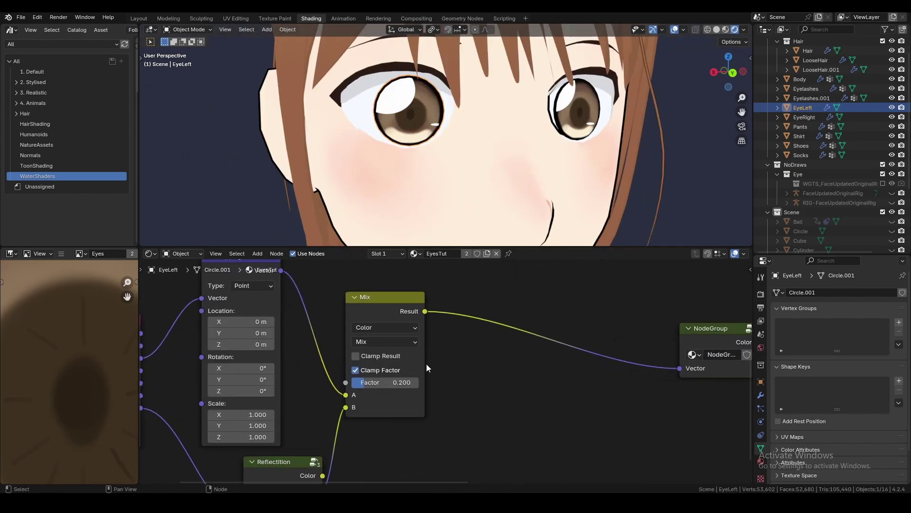
Step: Set the factor of the Mix node feeding the highlight group to 0.150 and save the file
scroll(429, 363, up, 2)
drag(457, 382, 459, 382)
middle_drag(442, 189, 445, 228)
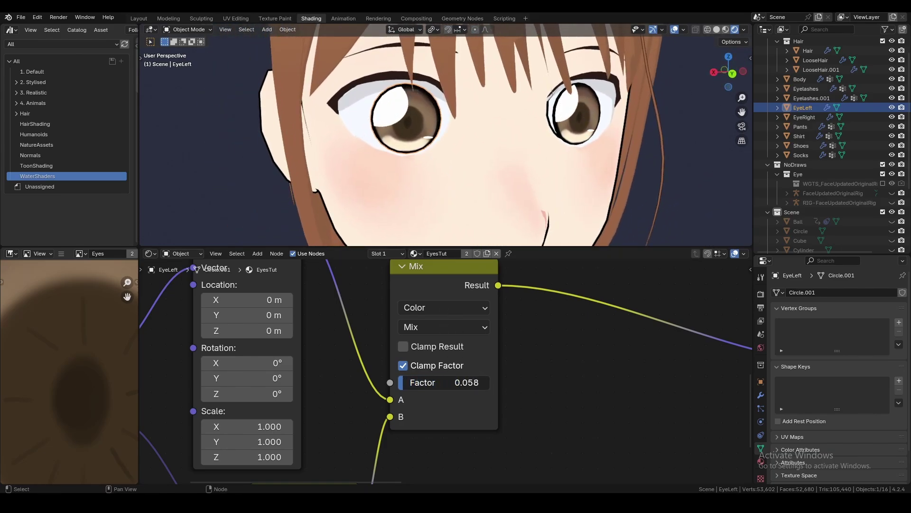
middle_drag(398, 207, 428, 188)
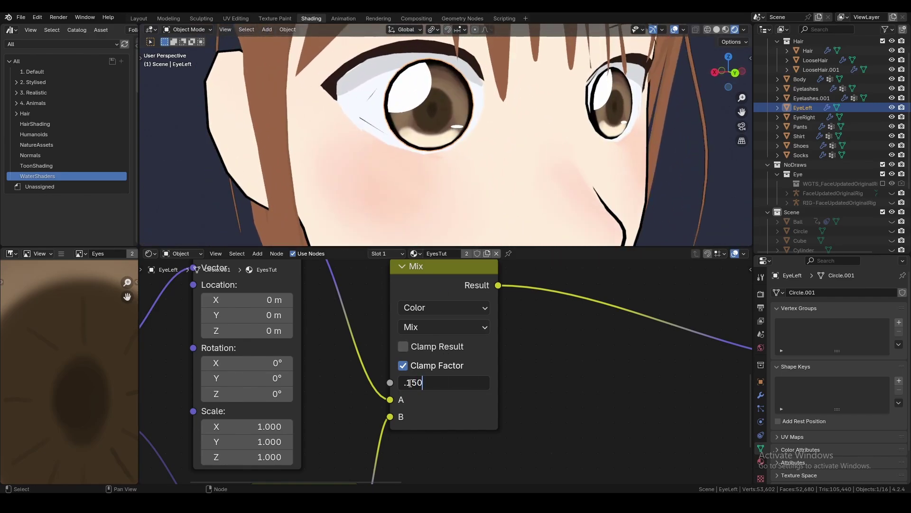
key(ctrl+s)
middle_drag(456, 189, 474, 161)
Step: Rename the highlight node group BigHighlights
scroll(476, 331, down, 13)
scroll(542, 372, up, 3)
middle_drag(631, 358, 500, 349)
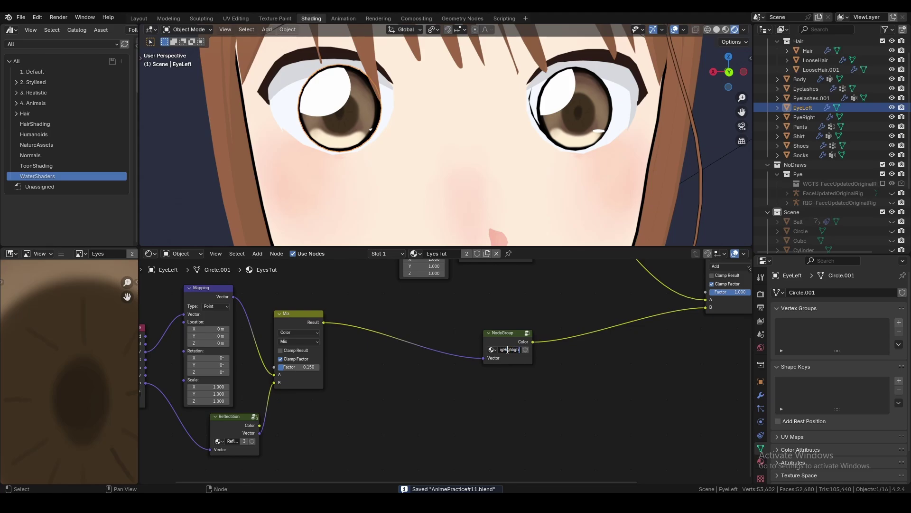
Step: Copy the highlight nodes inside BigHighlights, paste them into the main node tree and turn the copies into a new group
key(Tab)
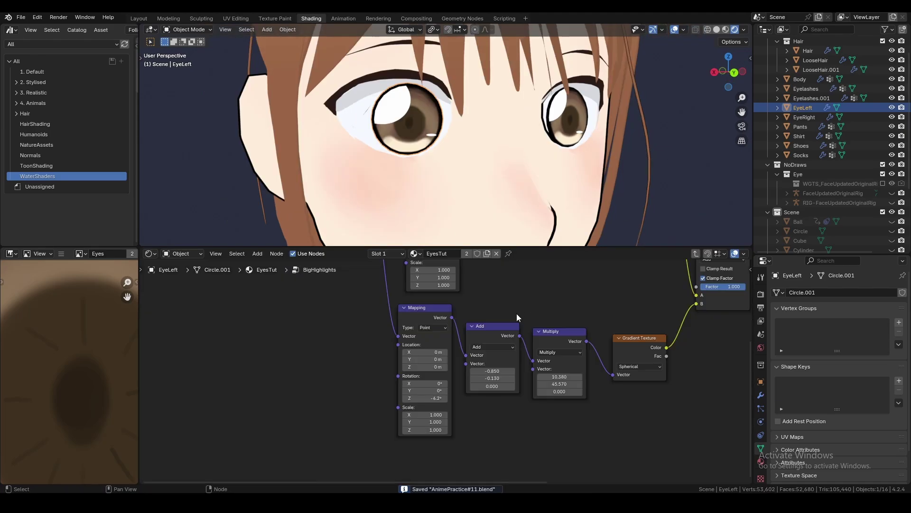
scroll(522, 308, down, 3)
drag(545, 291, 309, 465)
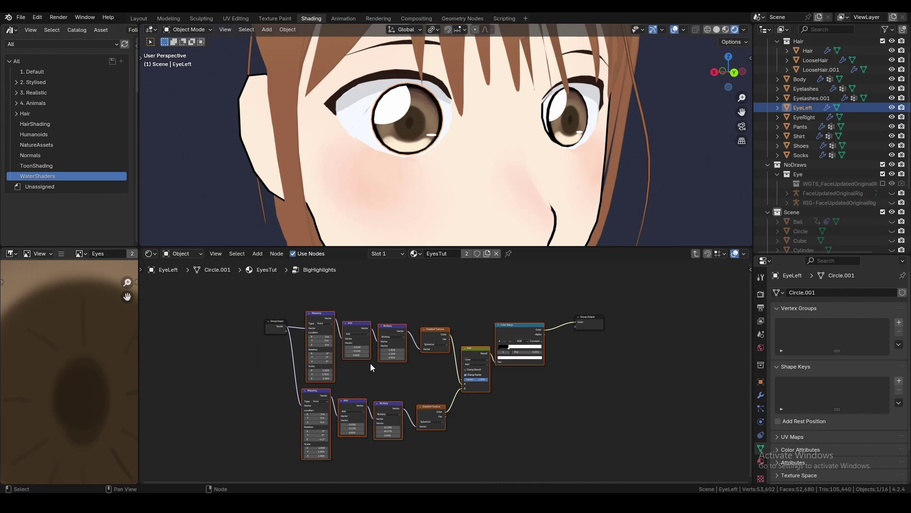
key(ctrl+c)
key(Tab)
key(ctrl+v)
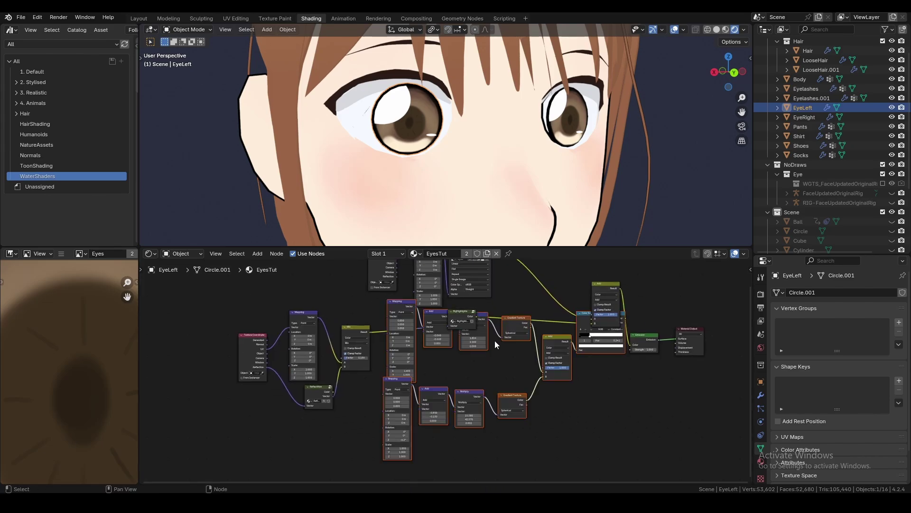
key(ctrl+g)
scroll(371, 346, up, 2)
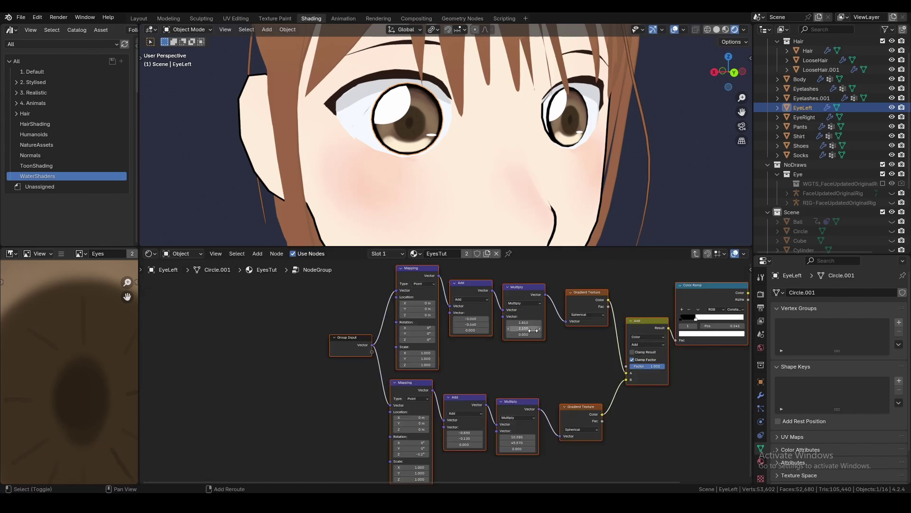
Step: Replace the new group's upper Mapping, Add and Multiply nodes with a duplicate of the lower chain, linked to the Group Input and upper Gradient Texture
scroll(480, 335, up, 2)
drag(556, 277, 333, 342)
key(x)
drag(568, 384, 328, 475)
key(shift+d)
click(525, 302)
drag(532, 303, 568, 419)
drag(346, 376, 357, 300)
key(g)
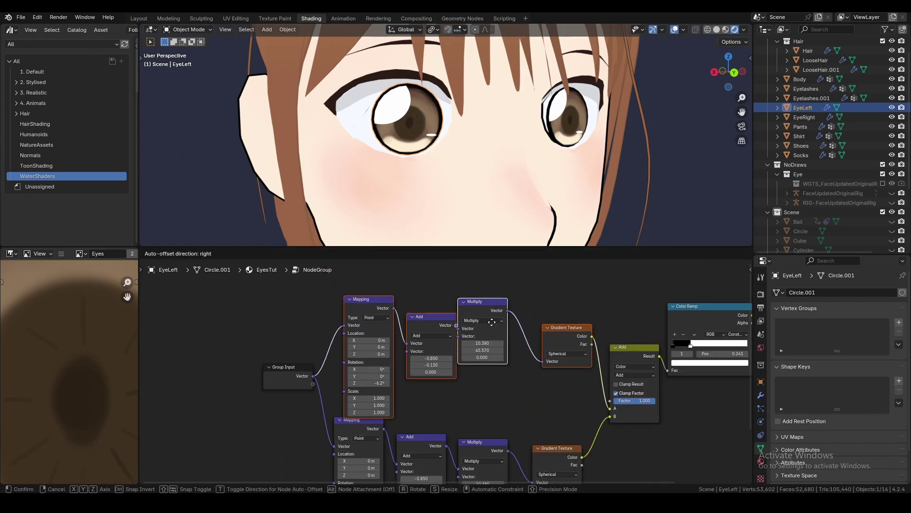
Step: Duplicate the Add mix node in the main tree and combine the colours of BigHighlights and the new group through it
scroll(478, 289, down, 4)
key(Tab)
drag(443, 371, 502, 369)
key(shift+d)
click(525, 341)
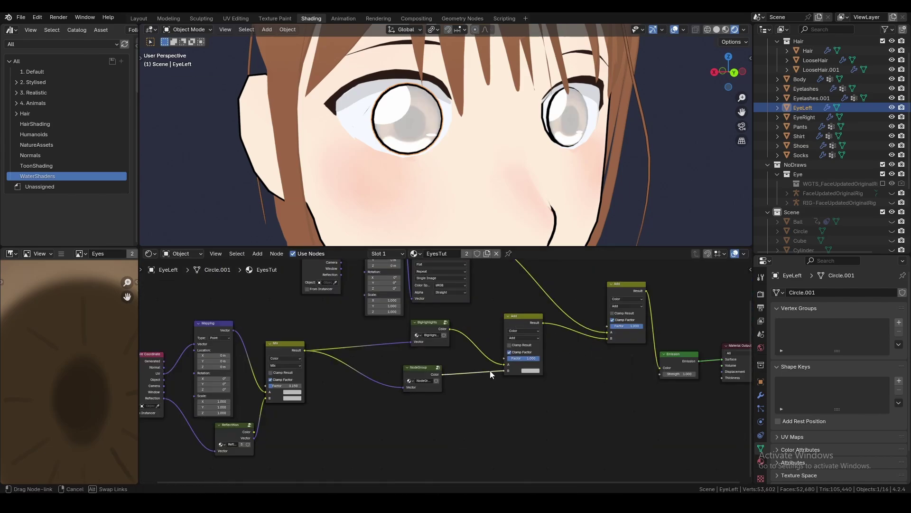
Step: Delete the lower Mapping node in the new group and feed both Add nodes from the remaining Mapping node
key(Tab)
scroll(442, 372, up, 4)
click(446, 373)
key(x)
scroll(446, 373, down, 2)
middle_drag(446, 342, 448, 453)
drag(451, 268, 465, 477)
drag(428, 276, 420, 356)
Step: Set the shared Mapping node's Z rotation to 9.09° and X location to 0.59 m, and adjust the upper Multiply node's X value
scroll(423, 380, up, 2)
shift+drag(425, 395, 427, 395)
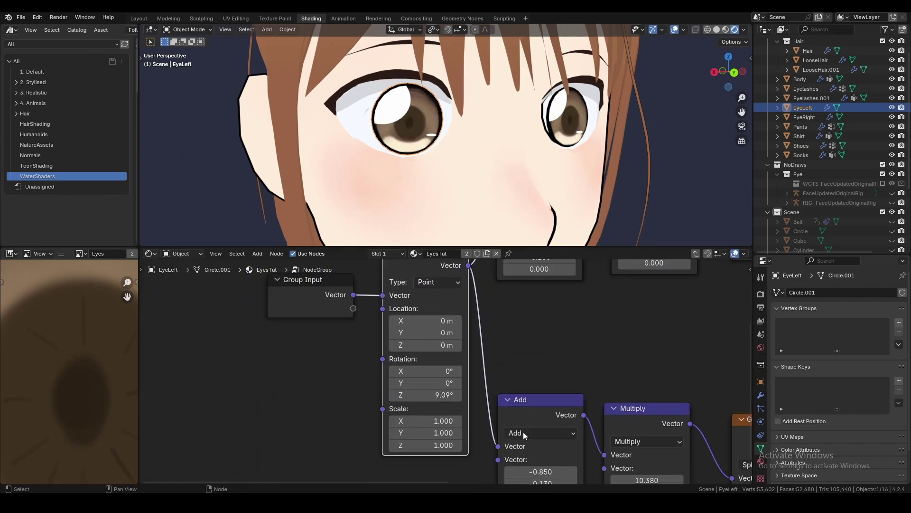
middle_drag(426, 395, 430, 383)
drag(429, 319, 446, 319)
middle_drag(560, 461, 504, 380)
scroll(504, 380, up, 4)
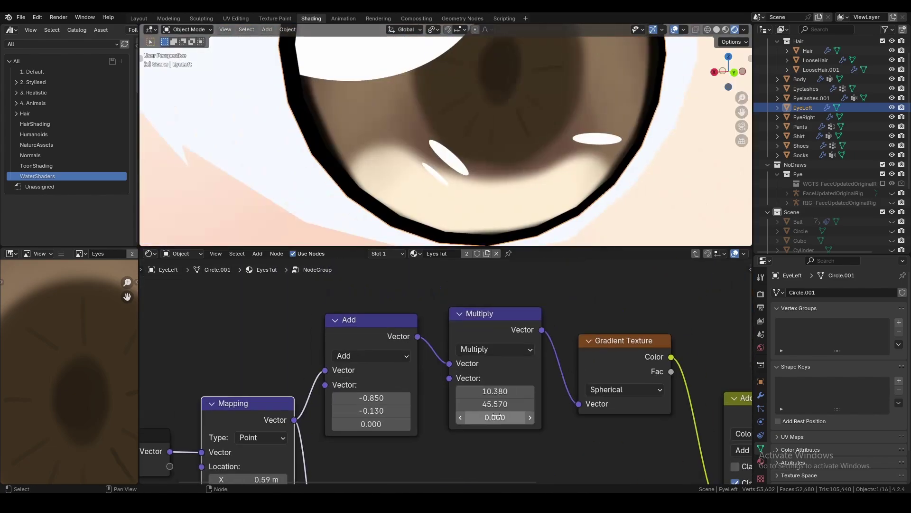
drag(501, 385, 475, 385)
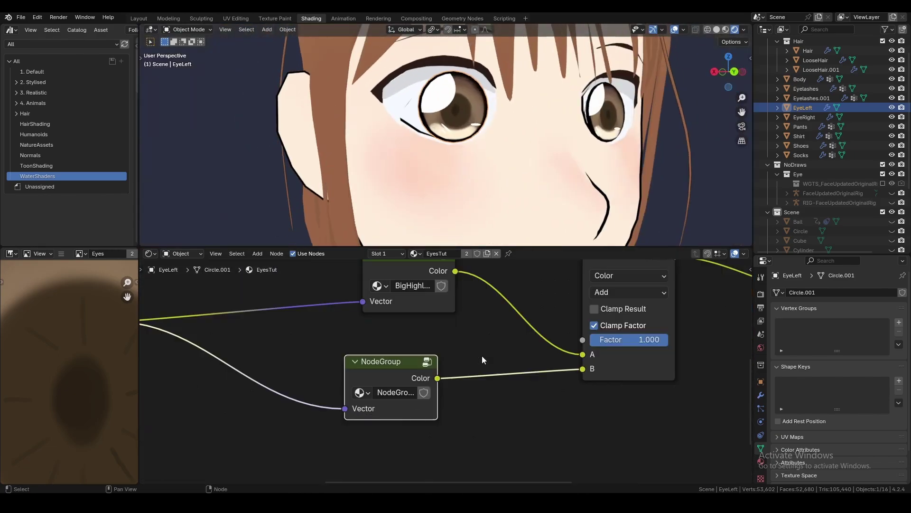
Step: Feed the new group from a duplicate Mix node driven by the Mapping and Reflectition nodes, and rename the group Small
scroll(482, 360, down, 4)
middle_drag(482, 360, 672, 297)
middle_drag(406, 251, 403, 274)
drag(405, 276, 444, 433)
click(629, 374)
scroll(523, 397, up, 5)
Step: Save the file and set the factor of the Small group's Mix node to about 0.09
key(ctrl+s)
drag(407, 450, 398, 450)
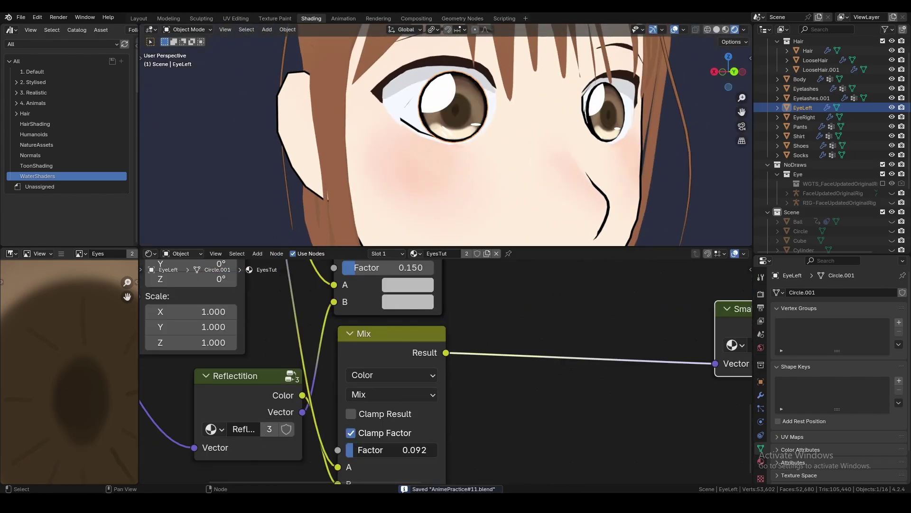
scroll(434, 215, up, 4)
middle_drag(435, 214, 399, 213)
scroll(455, 361, down, 2)
middle_drag(456, 423, 466, 315)
middle_drag(541, 213, 494, 214)
Step: Duplicate the final Add node and insert the copy between it and the Emission shader
scroll(522, 333, down, 5)
shift+middle_drag(664, 290, 460, 368)
scroll(531, 350, up, 3)
click(514, 304)
key(shift+d)
click(572, 320)
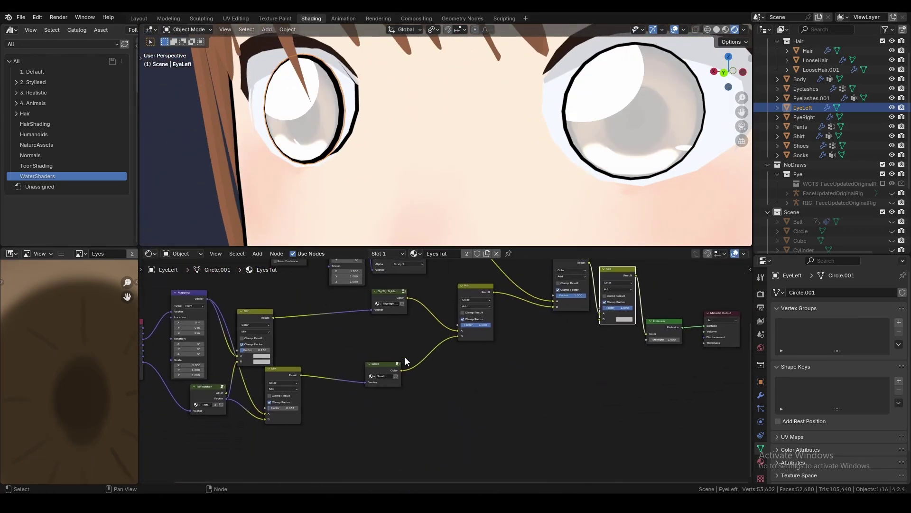
Step: Drive the copied node's Factor with the Small group's colour and set its blending mode to Mix
drag(401, 370, 600, 308)
scroll(600, 308, up, 4)
middle_drag(600, 308, 477, 330)
click(567, 324)
drag(627, 249, 626, 220)
click(574, 253)
drag(534, 294, 539, 389)
Step: Tint the small highlights by giving the final Mix node a pale peach B colour, and check them on both eyes
scroll(522, 427, up, 3)
click(502, 416)
drag(599, 249, 599, 285)
middle_drag(475, 157, 570, 156)
click(503, 416)
drag(599, 285, 599, 251)
middle_drag(584, 157, 535, 157)
scroll(534, 153, down, 5)
scroll(508, 374, down, 4)
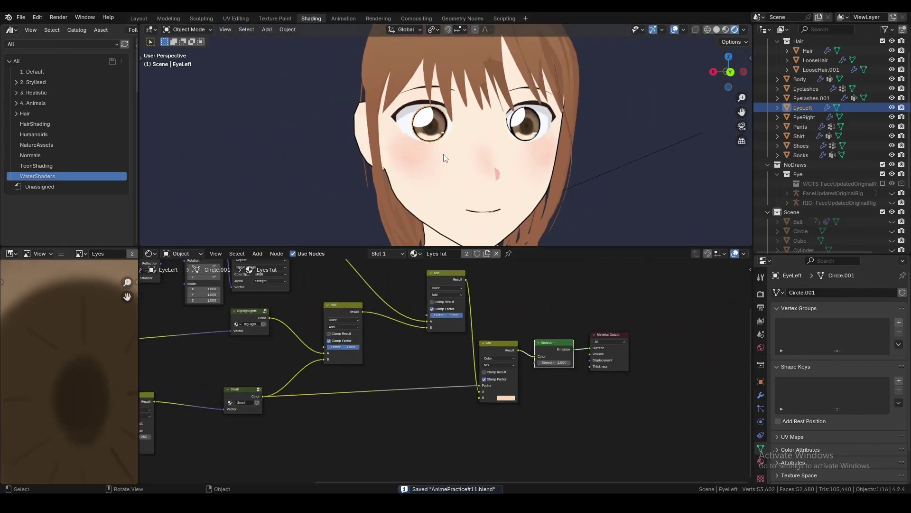
Step: Try a duplicate Mix node before the Emission shader, driven by the BigHighlights colour, and remove it again
key(shift+d)
click(546, 341)
drag(270, 317, 530, 375)
click(555, 386)
click(551, 325)
key(ctrl+x)
drag(506, 345, 535, 335)
Step: Add Diffuse BSDF, Shader to RGB and Color Ramp nodes above BigHighlights and chain them together
middle_drag(451, 182, 508, 182)
scroll(509, 182, up, 2)
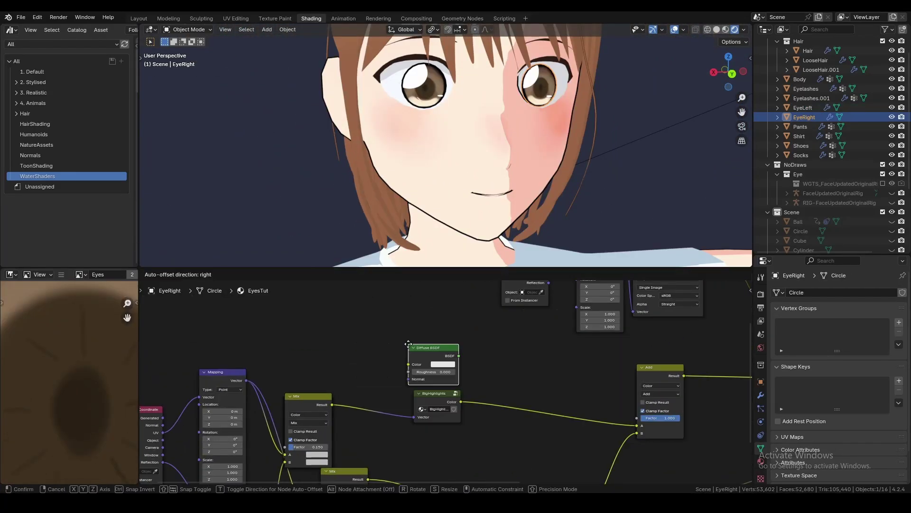
click(327, 311)
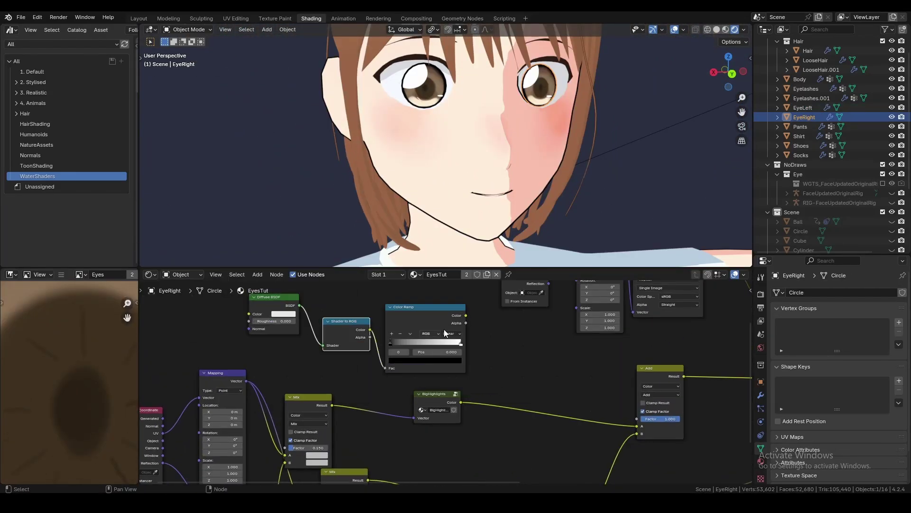
Step: Set the Color Ramp to Constant with its white stop at 0.405 and connect its colour to a new Mix node's Factor
click(541, 330)
scroll(465, 340, up, 2)
drag(466, 331, 417, 332)
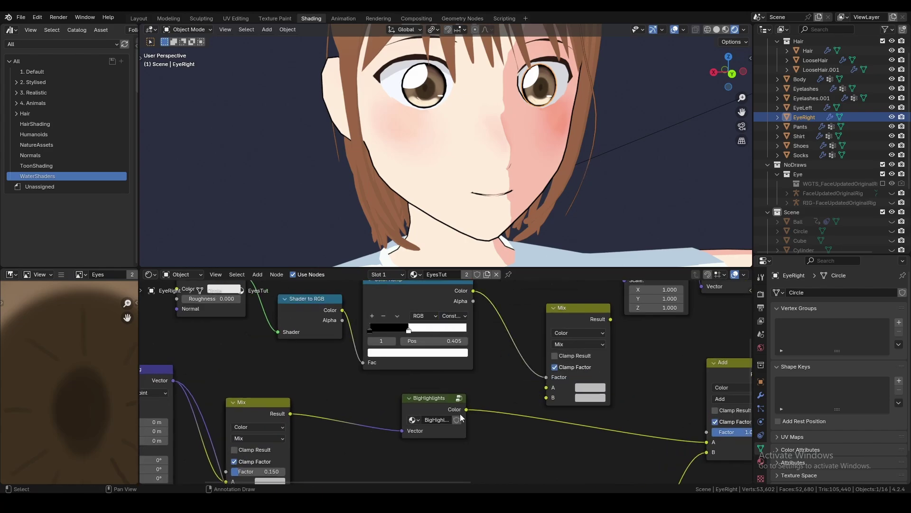
Step: Route the BigHighlights colour through the new Mix node's A input into the Add node and try a rotation in the viewport
scroll(451, 373, down, 1)
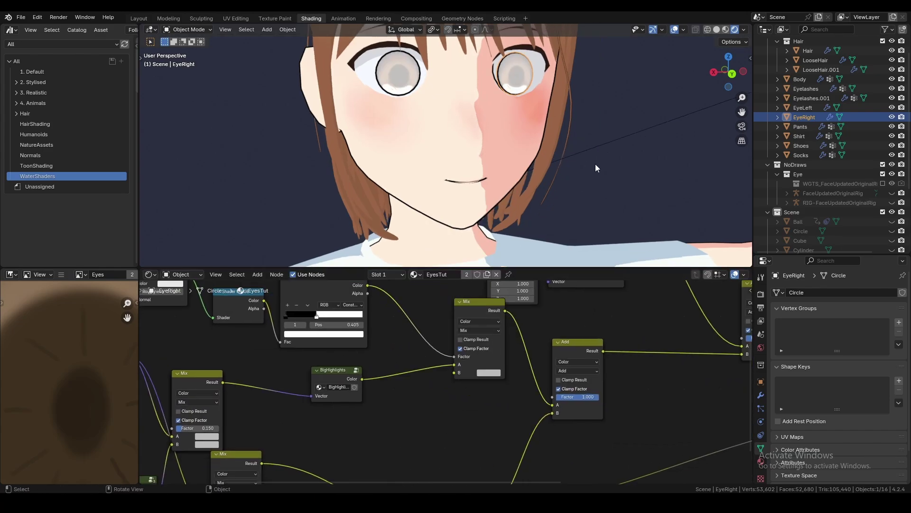
click(595, 164)
key(r)
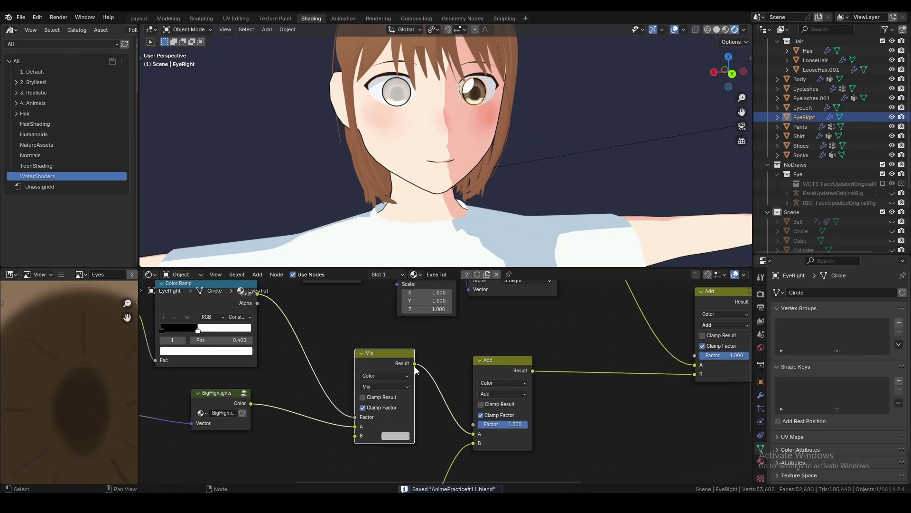